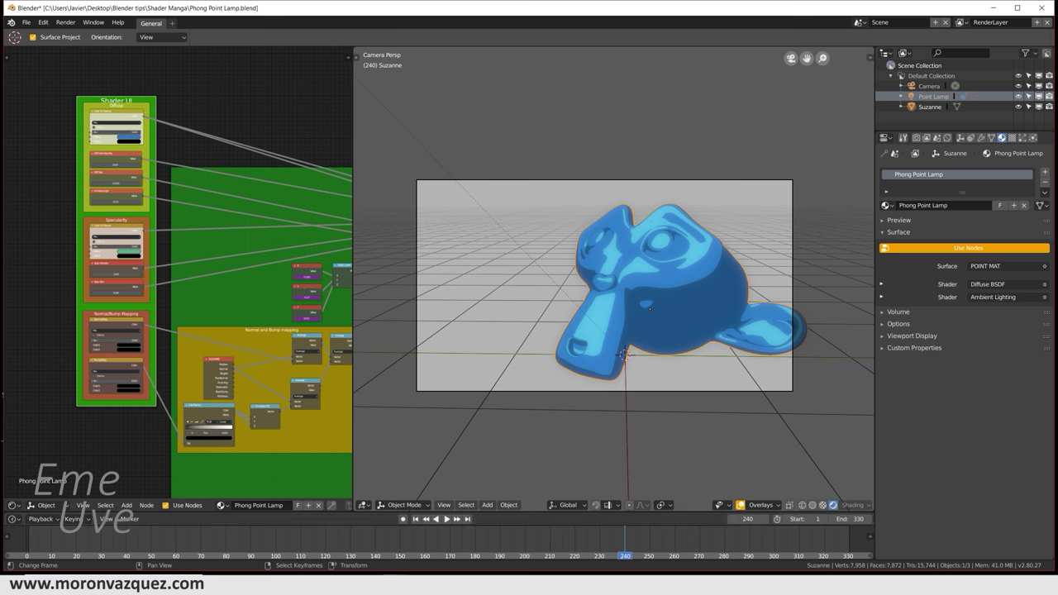
- Bring the dragon.blend window forward and play its toon-shaded green dragon animation
click(360, 556)
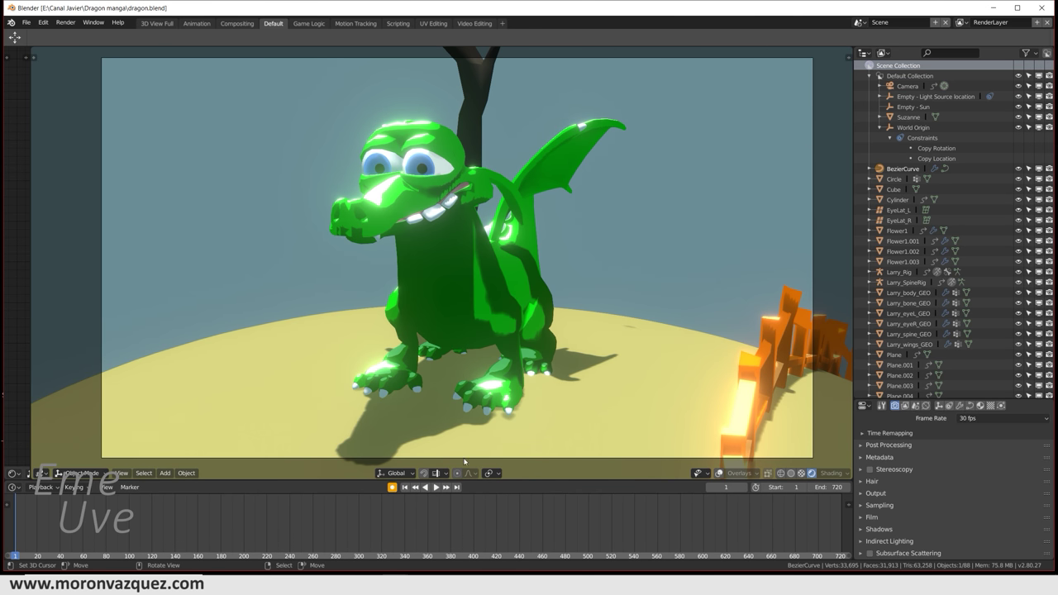
click(436, 487)
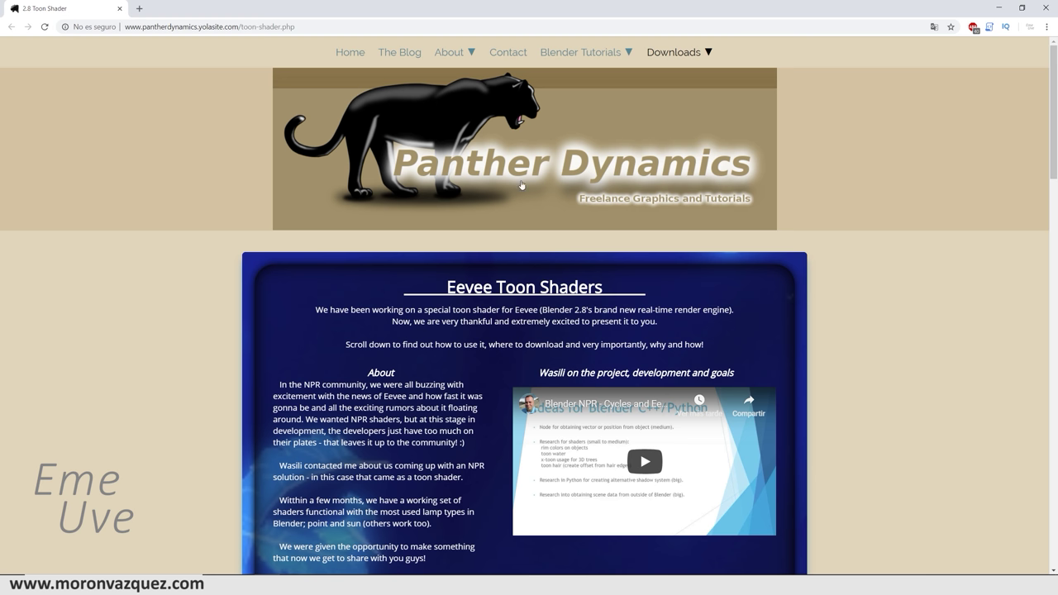
- Scroll the Eevee Toon Shaders page to its Download section, then switch to Phong Point Lamp.blend
scroll(744, 240, down, 2)
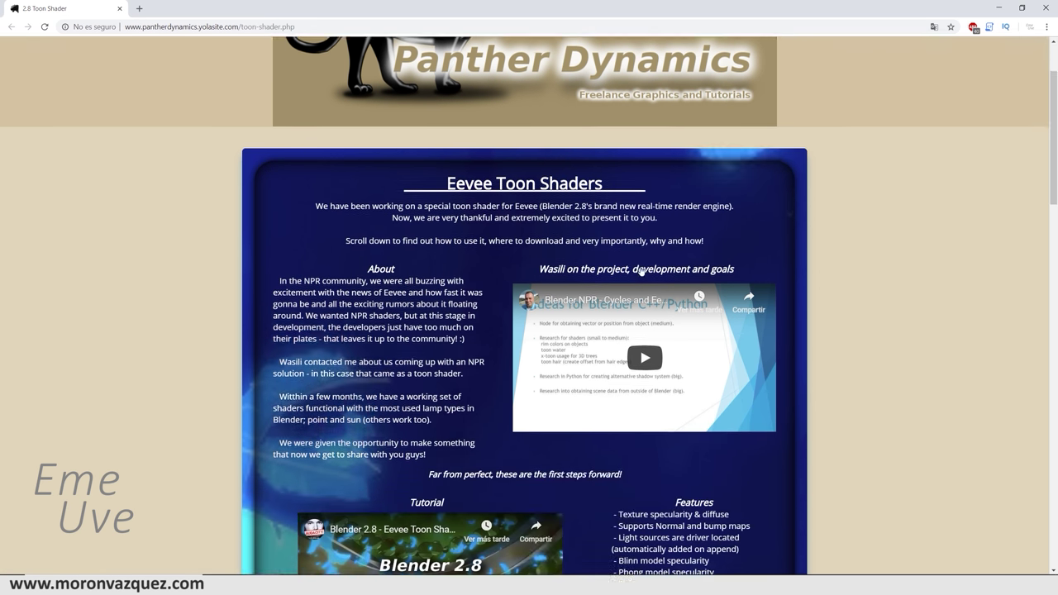
scroll(671, 249, down, 5)
scroll(671, 249, down, 3)
scroll(695, 223, up, 2)
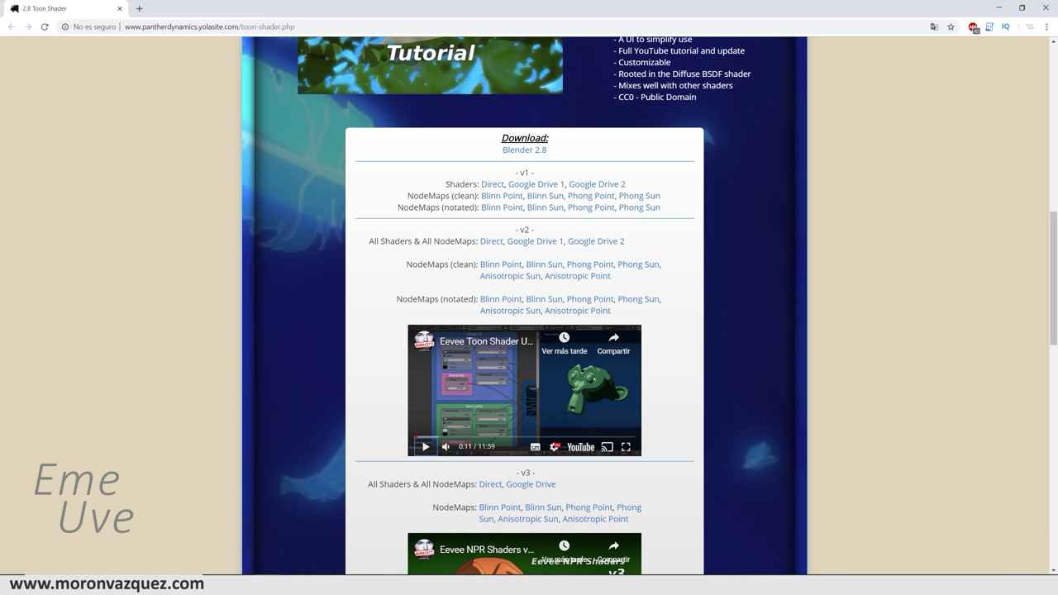
click(333, 537)
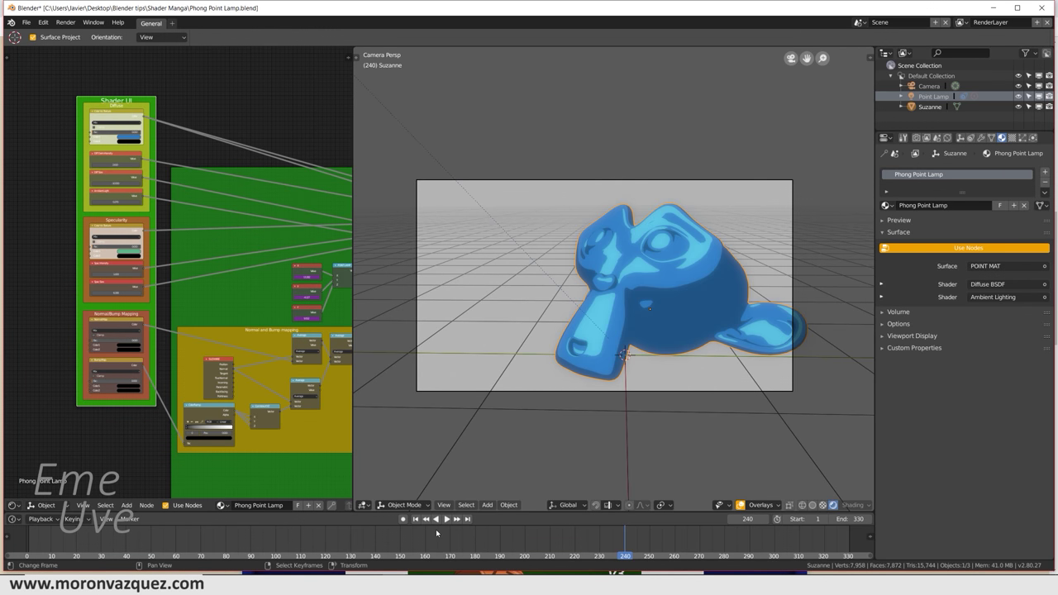
- Pause the dragon animation, rewind it to frame 0, and return to Phong Point Lamp.blend
click(334, 535)
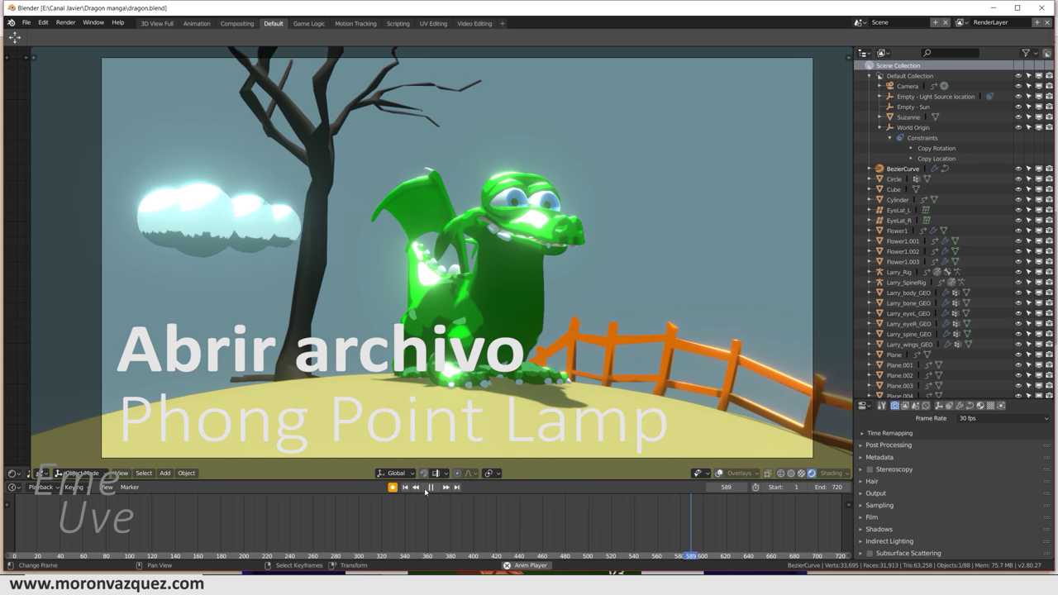
click(431, 489)
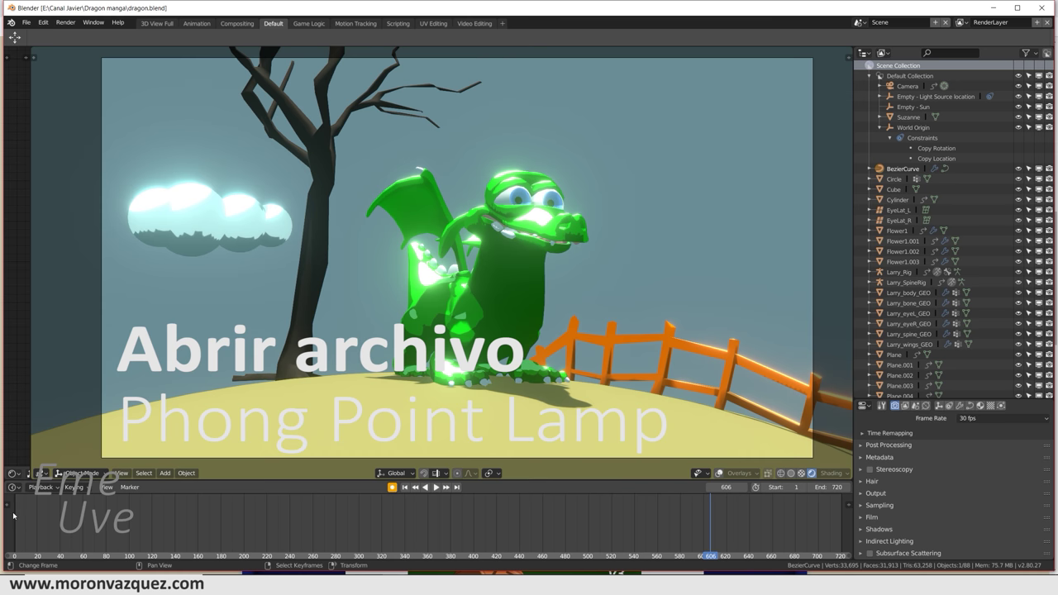
click(13, 515)
mouse_move(496, 573)
click(449, 538)
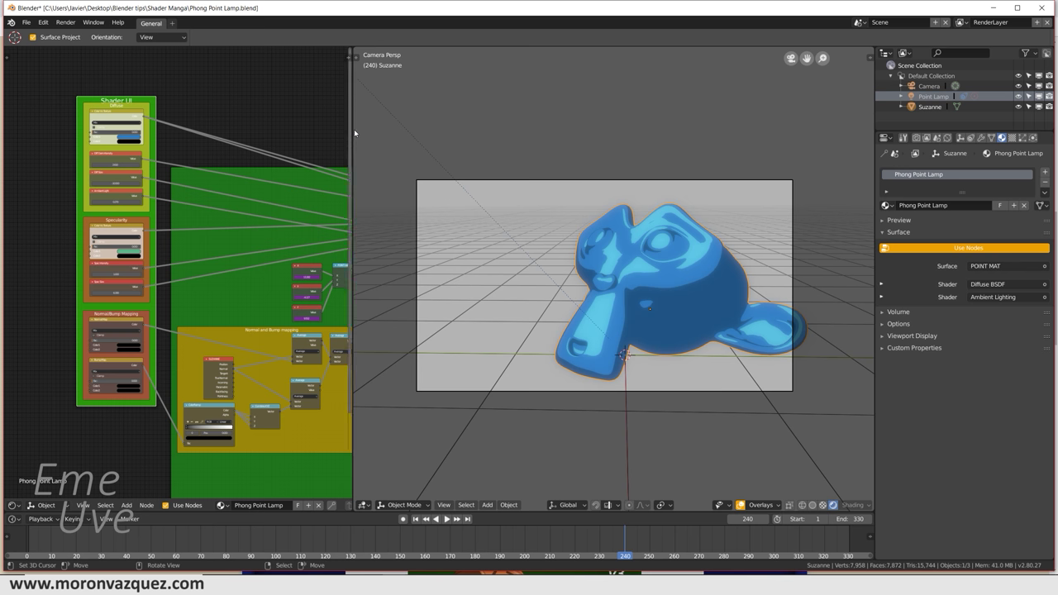
- Widen the Shader Editor and pan across the Diffuse, Mixing and Material Output node frames
drag(354, 132, 792, 144)
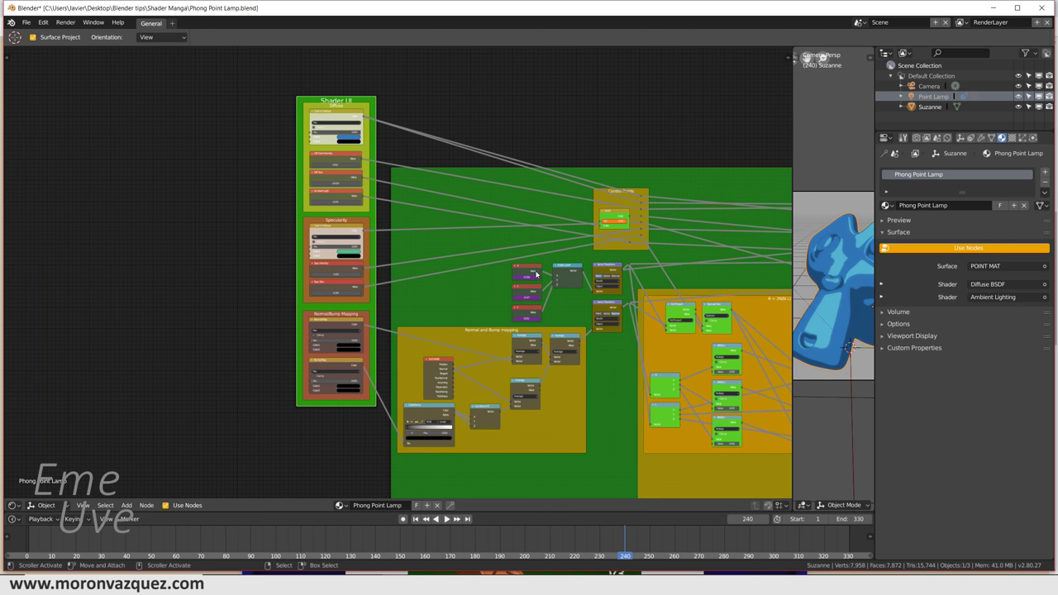
middle_drag(383, 290, 149, 109)
middle_drag(522, 252, 289, 273)
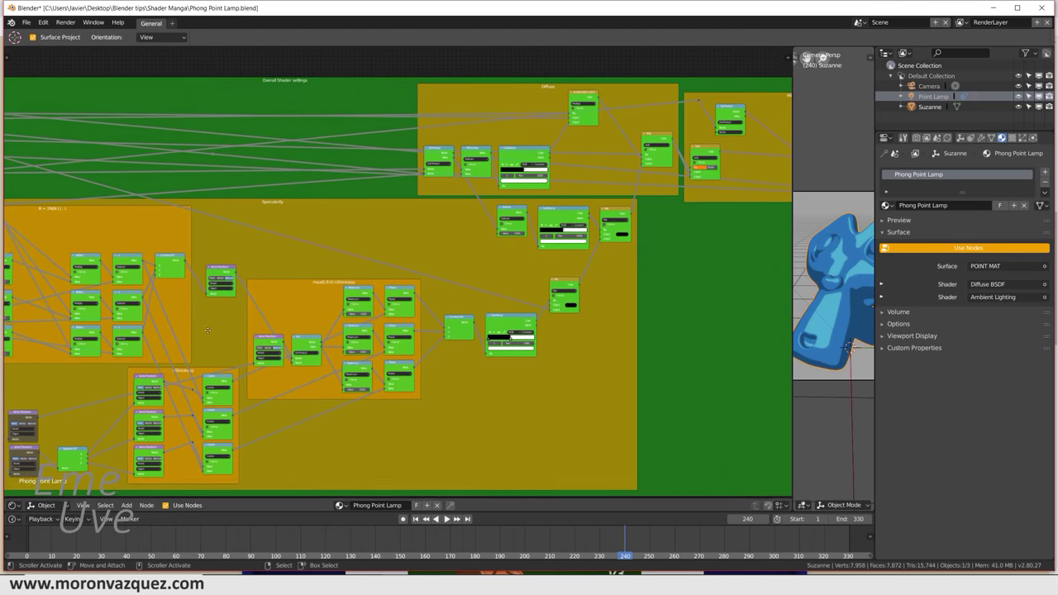
mouse_move(512, 297)
middle_down()
mouse_move(274, 290)
mouse_move(522, 298)
middle_up()
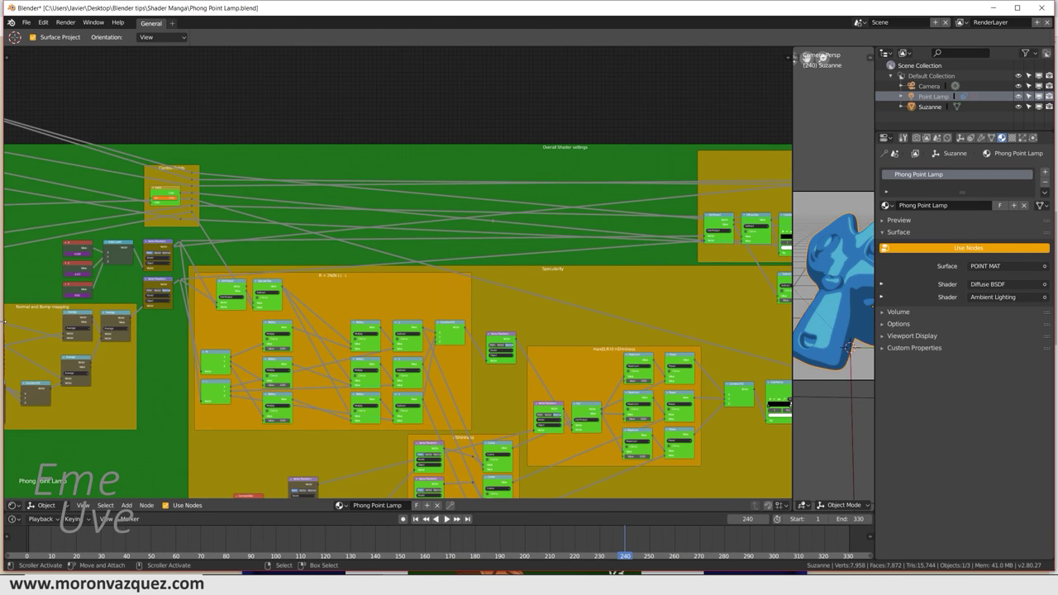
mouse_move(74, 322)
middle_down()
mouse_move(322, 323)
mouse_move(327, 366)
middle_up()
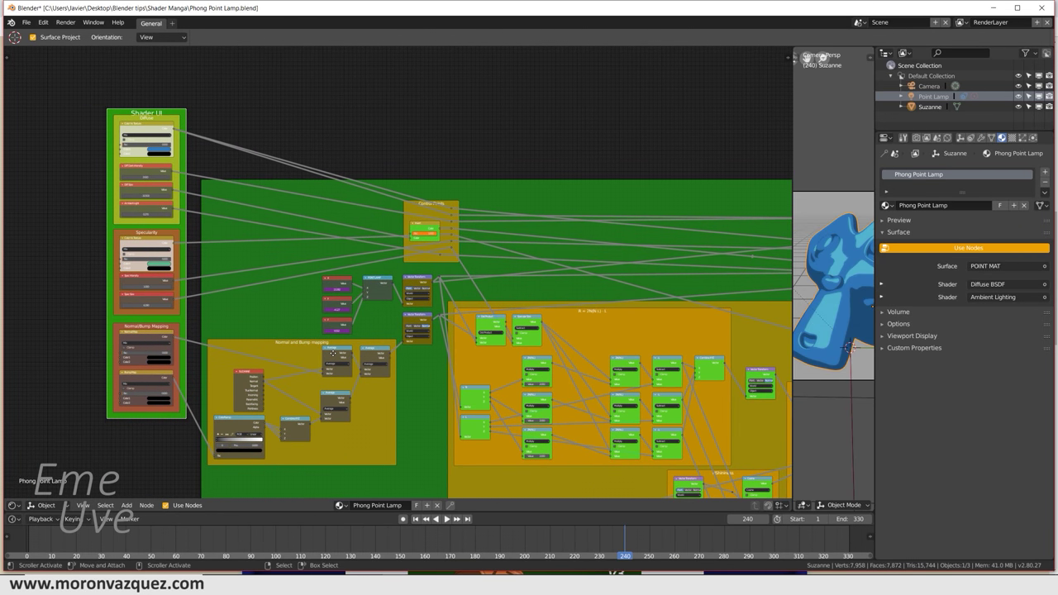
mouse_move(281, 322)
middle_down()
mouse_move(437, 361)
mouse_move(410, 329)
mouse_move(240, 298)
mouse_move(398, 374)
middle_up()
scroll(239, 297, up, 3)
scroll(213, 293, up, 2)
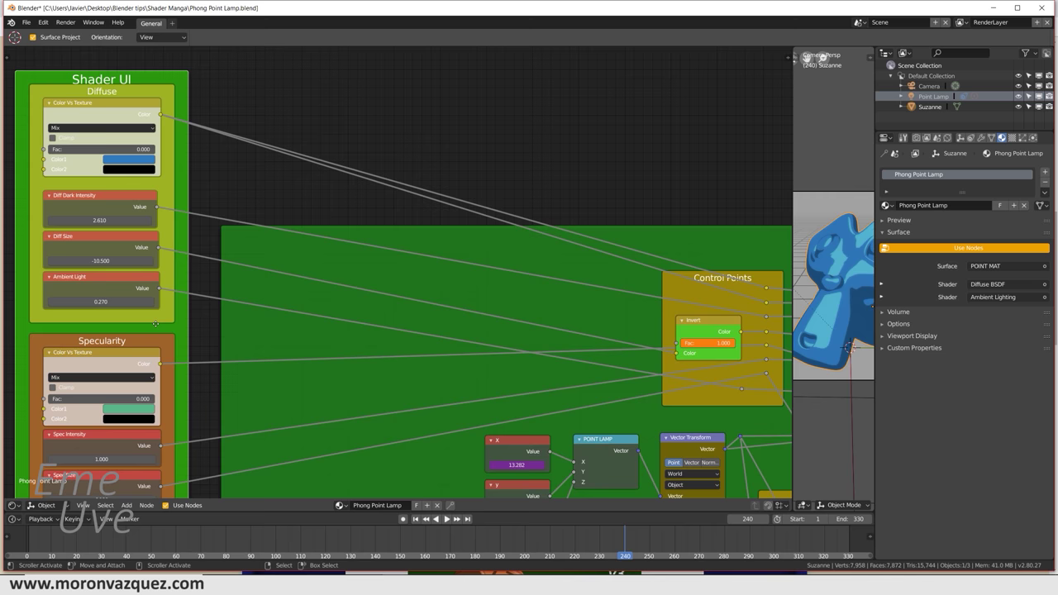
- Shrink the node editor again and frame the Shader UI nodes beside the camera view
drag(792, 135, 280, 201)
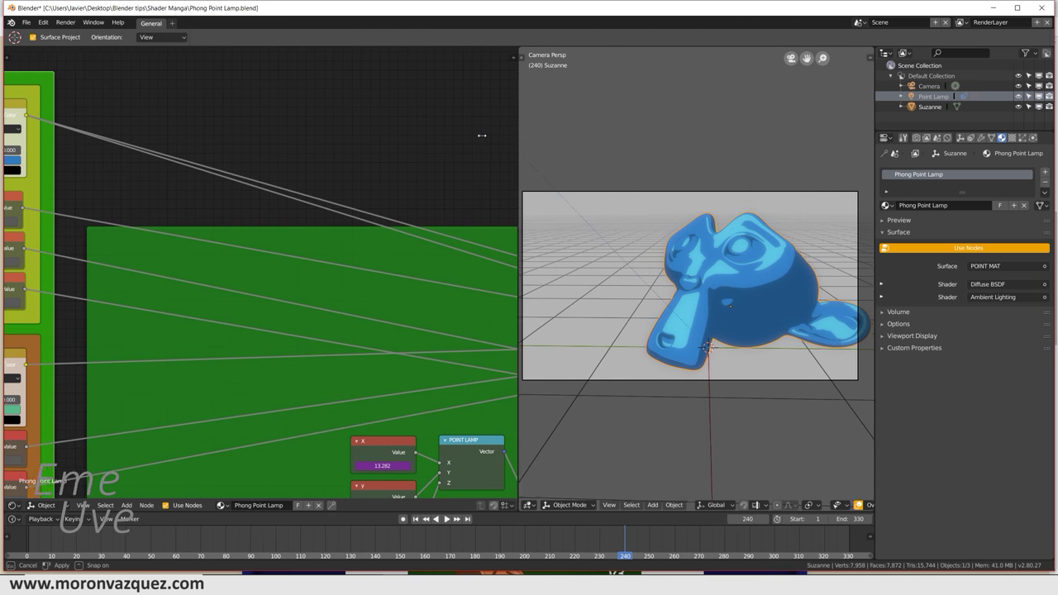
middle_drag(113, 201, 626, 313)
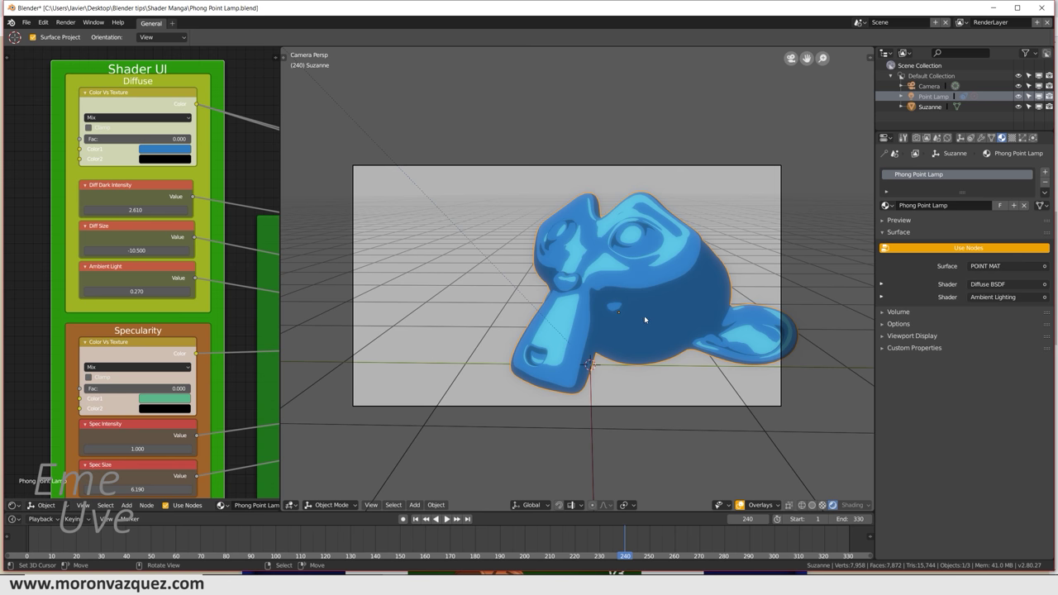
shift+middle_drag(634, 323, 637, 327)
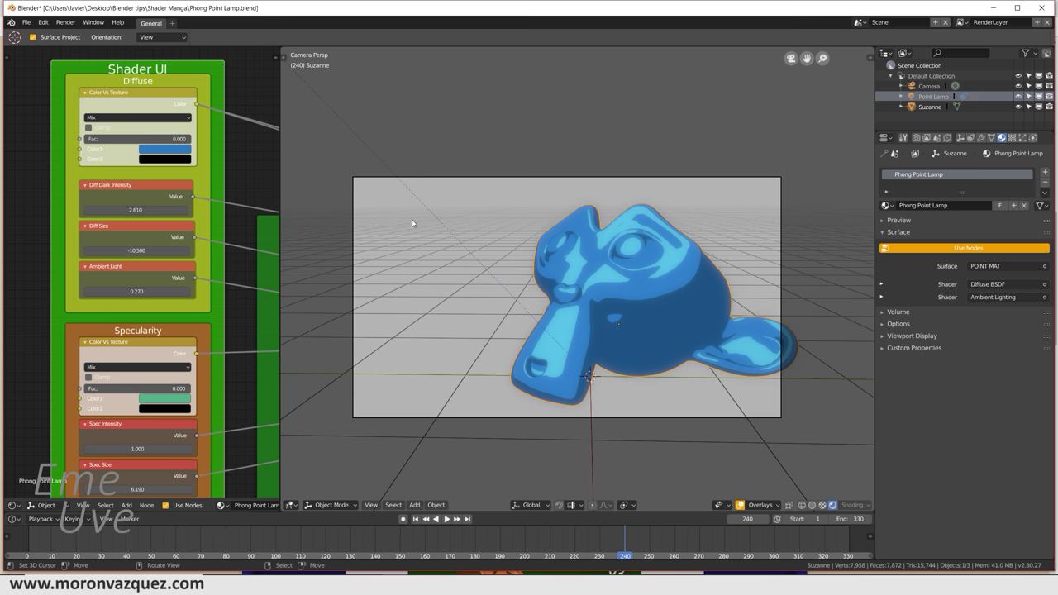
- Add a UV sphere to the scene, undoing an accidentally added circle
key(shift+a)
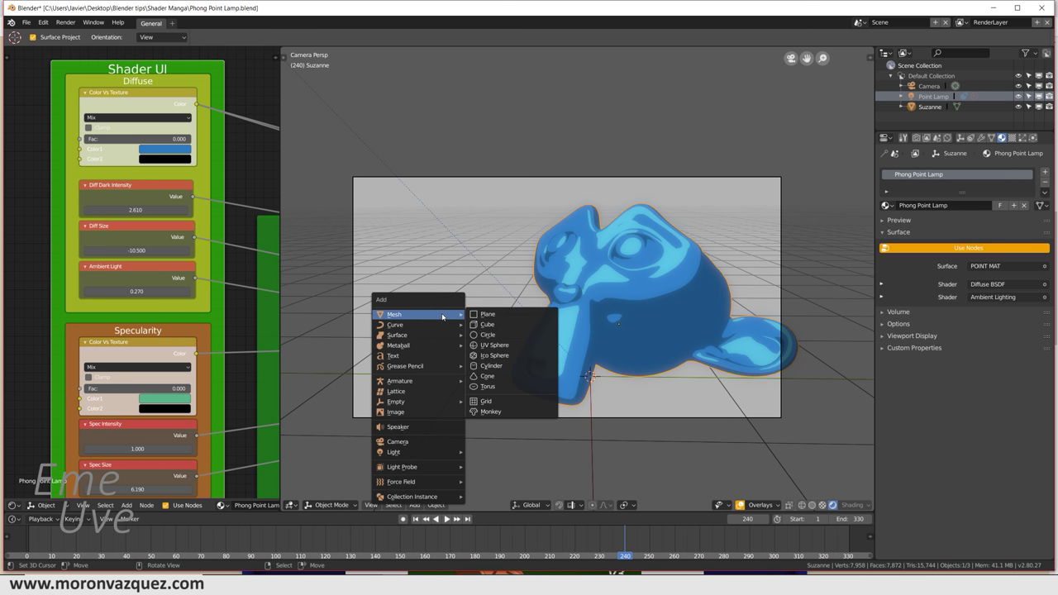
click(480, 335)
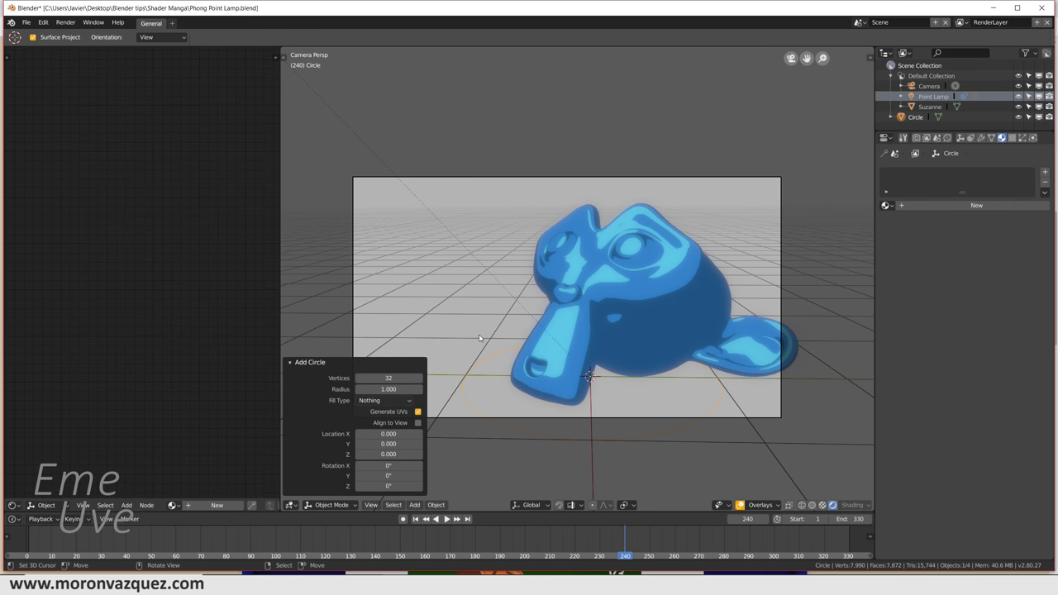
key(ctrl+z)
key(shift+a)
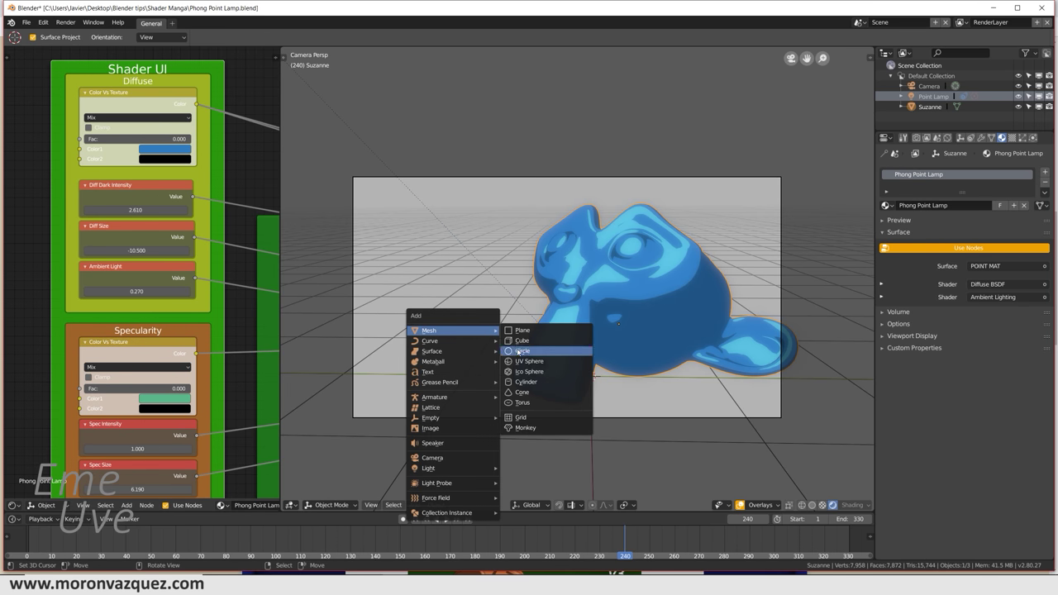
click(523, 363)
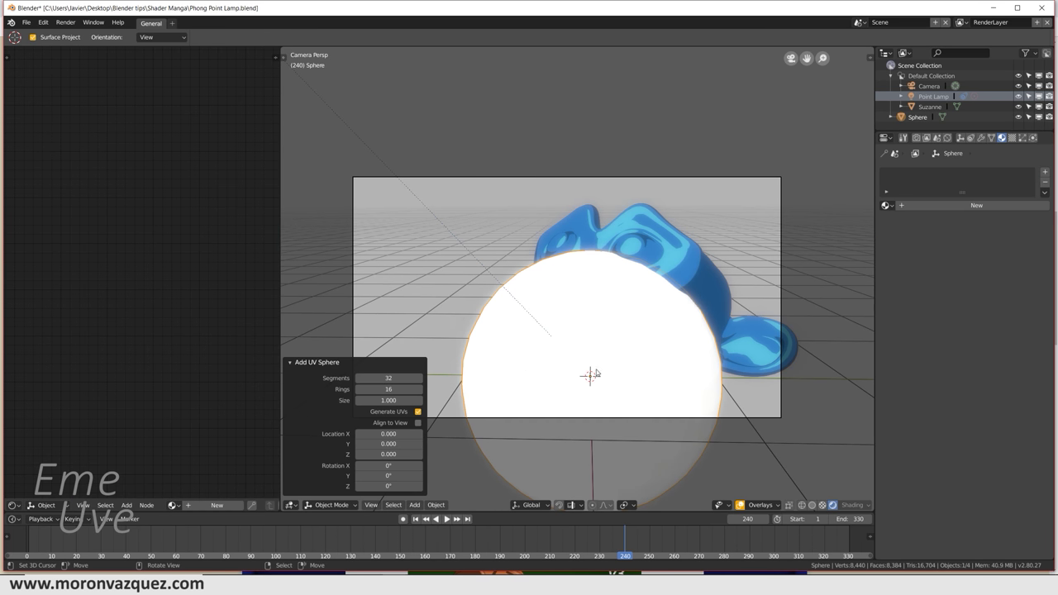
- Move the sphere left of Suzanne, shade it smooth, then reselect Suzanne
key(ctrl+grave)
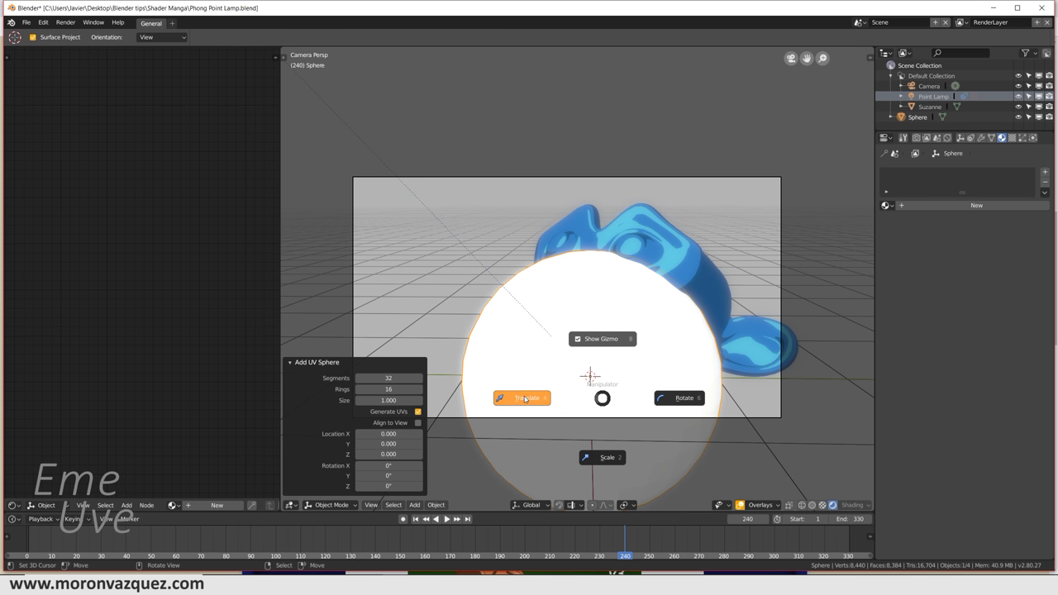
click(515, 397)
mouse_move(591, 388)
mouse_down()
mouse_move(591, 335)
mouse_move(491, 304)
mouse_move(506, 296)
mouse_move(491, 292)
mouse_up()
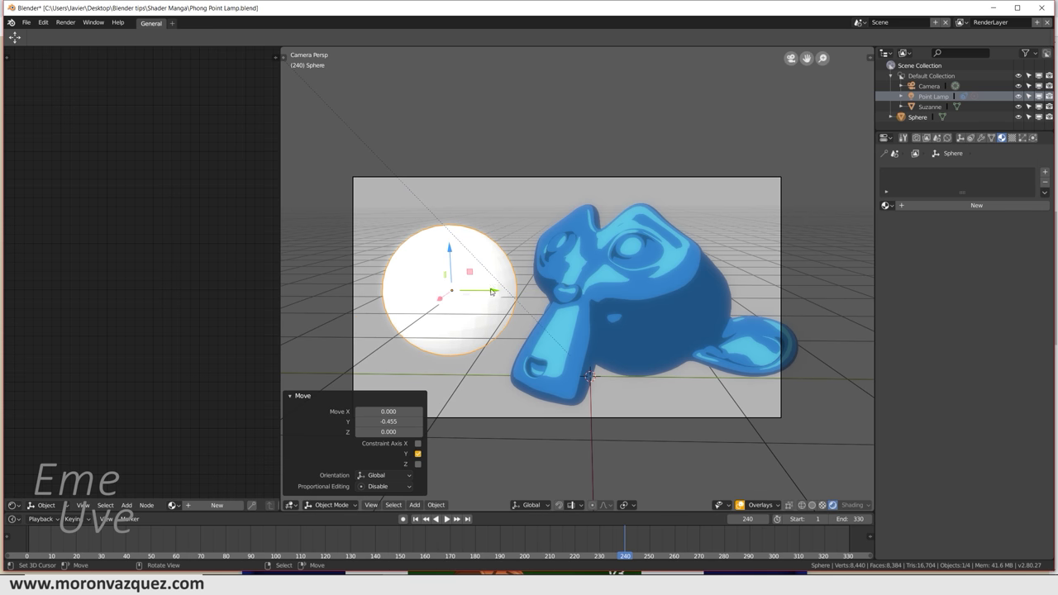
click(434, 505)
click(475, 299)
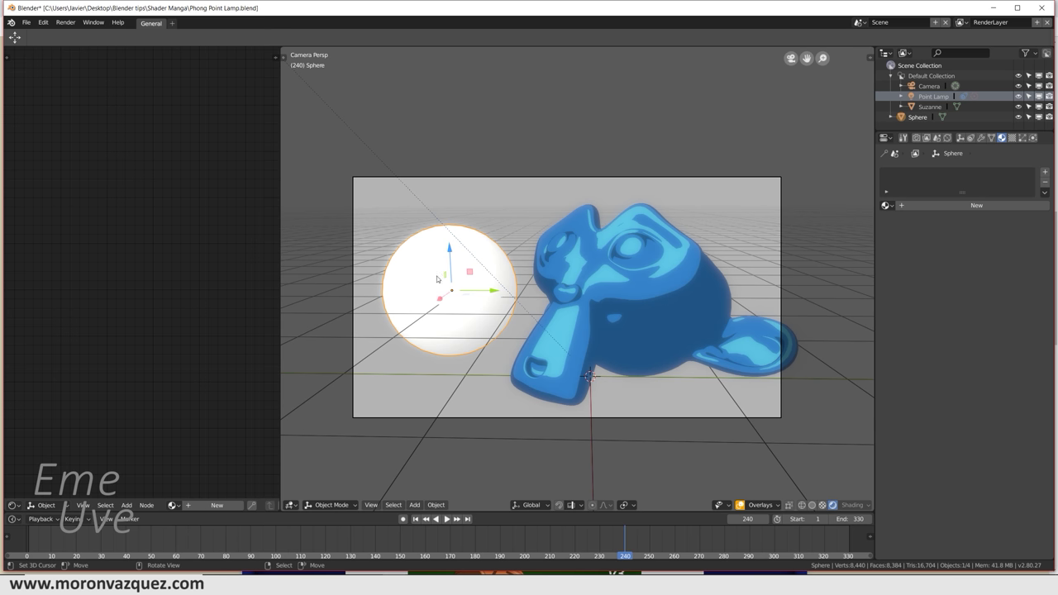
click(637, 288)
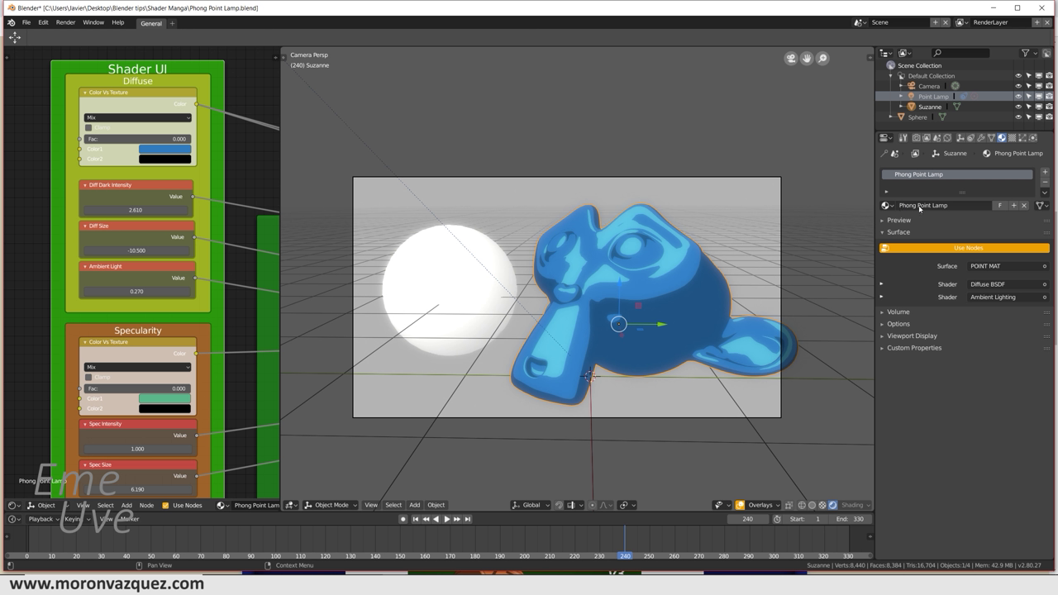
- Rename Suzanne's copied material from Azul.001 to Rosa
click(951, 207)
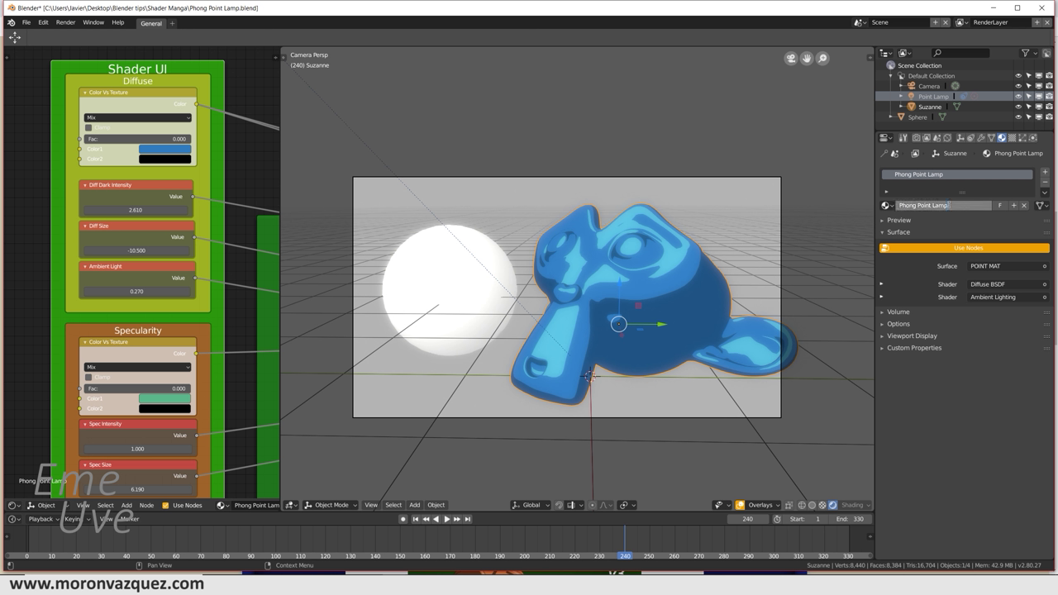
key(Return)
key(Return)
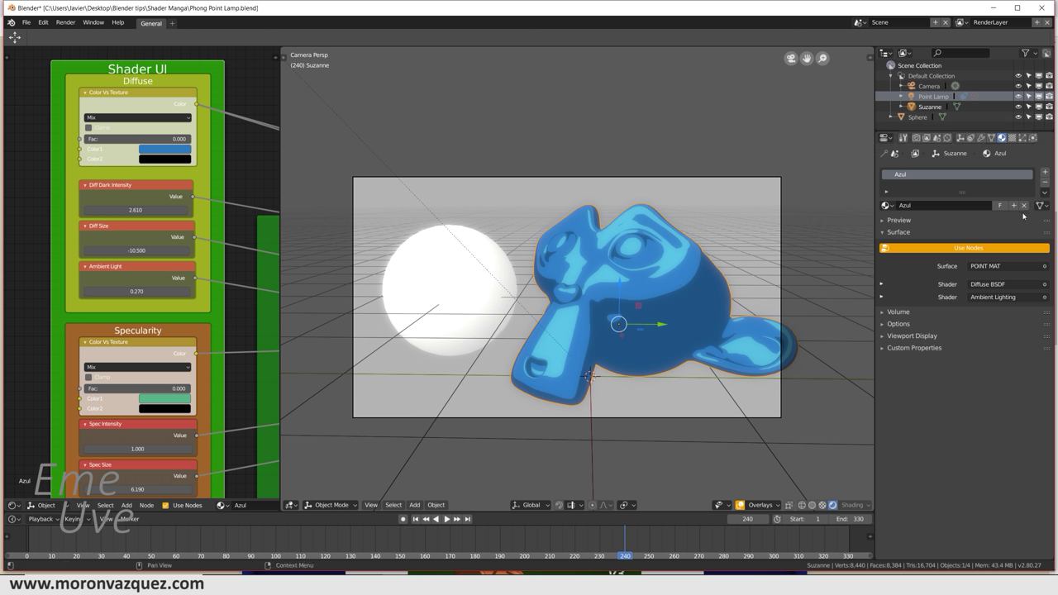
click(934, 204)
text(Rosa)
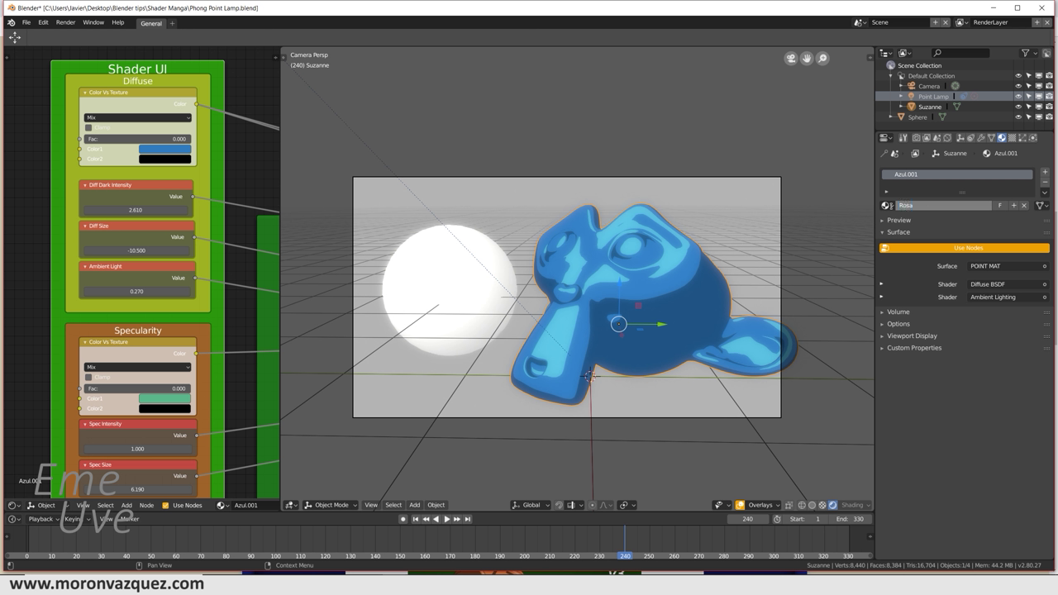
key(Return)
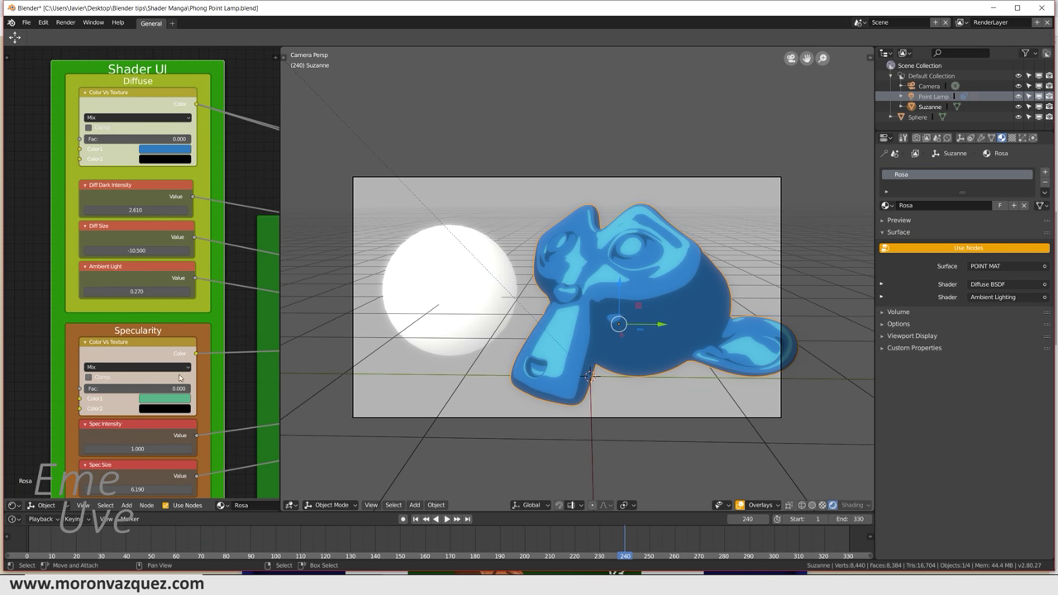
- Set Rosa's Diffuse Color1 to saturated magenta and Specularity Color1 to pale grey
click(161, 151)
drag(183, 182, 200, 210)
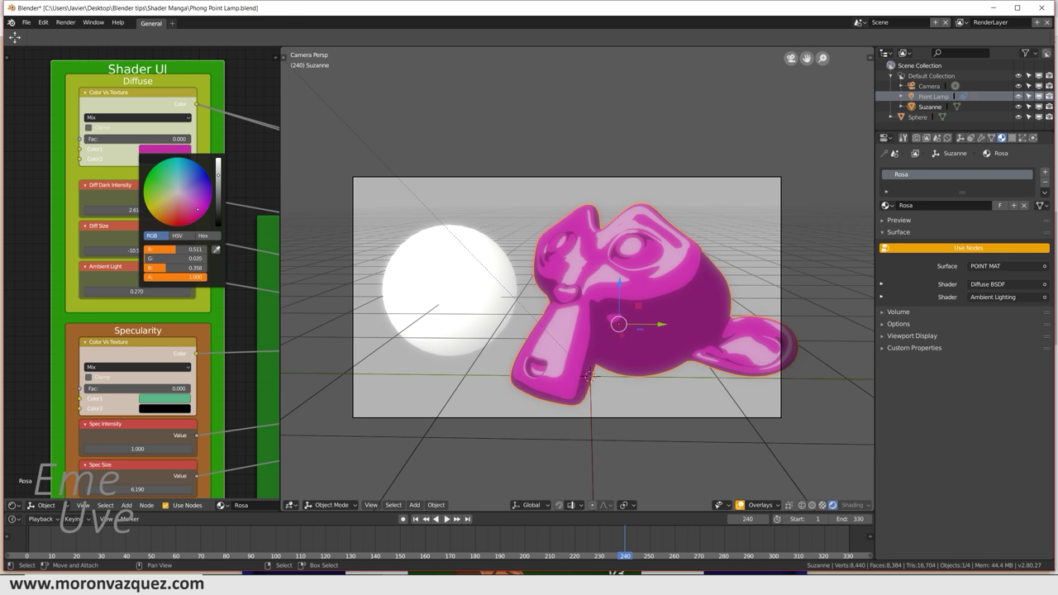
drag(200, 210, 207, 211)
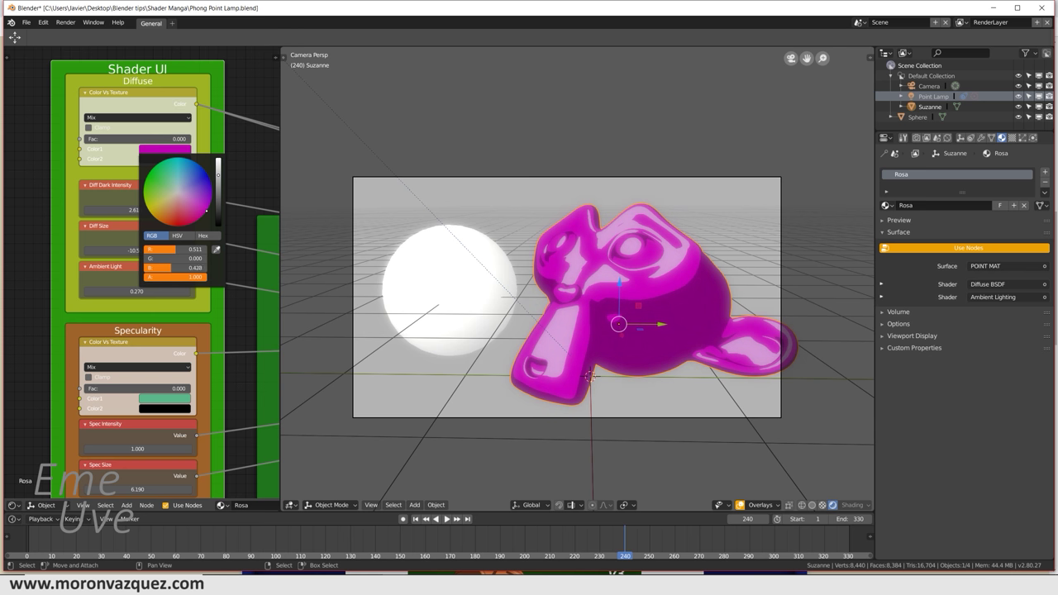
click(174, 398)
drag(181, 303, 182, 301)
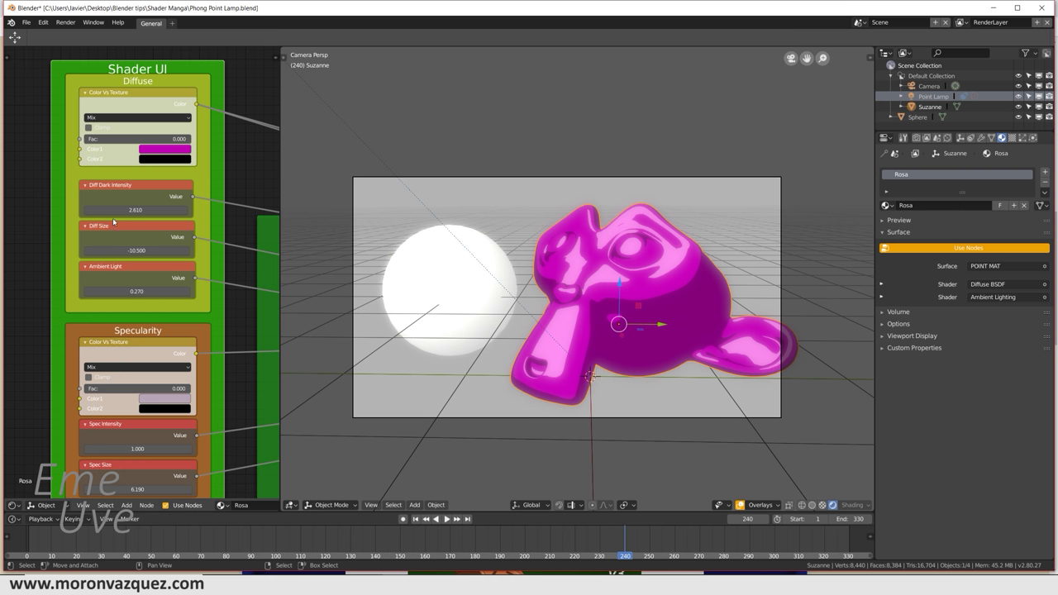
- Lower Diff Dark Intensity to 0.610, also trying Diff Size and Ambient Light adjustments
drag(129, 210, 166, 210)
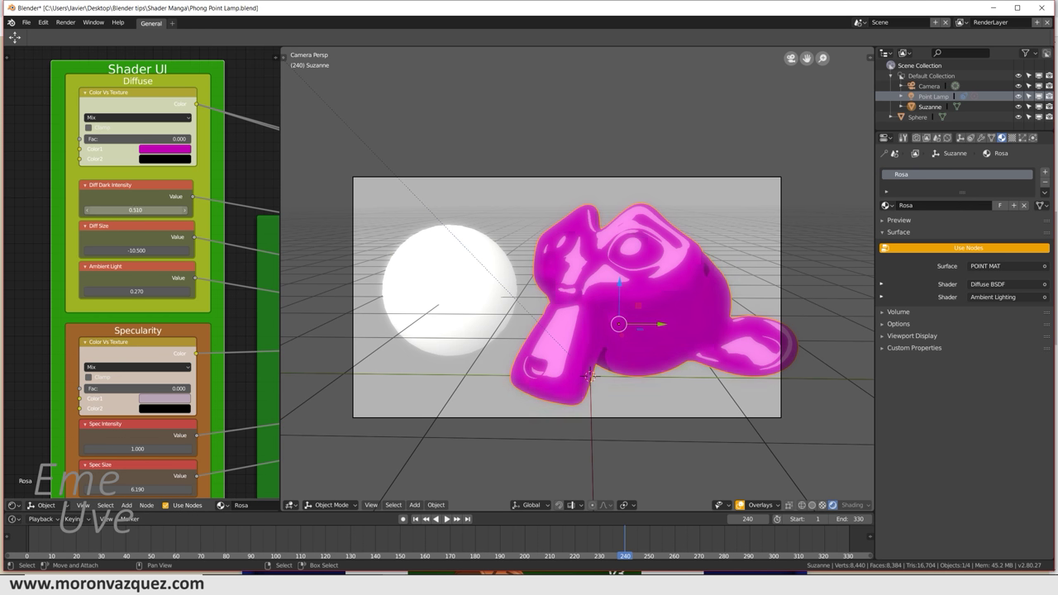
mouse_move(137, 210)
mouse_down()
mouse_move(116, 210)
mouse_move(149, 210)
mouse_move(116, 210)
mouse_up()
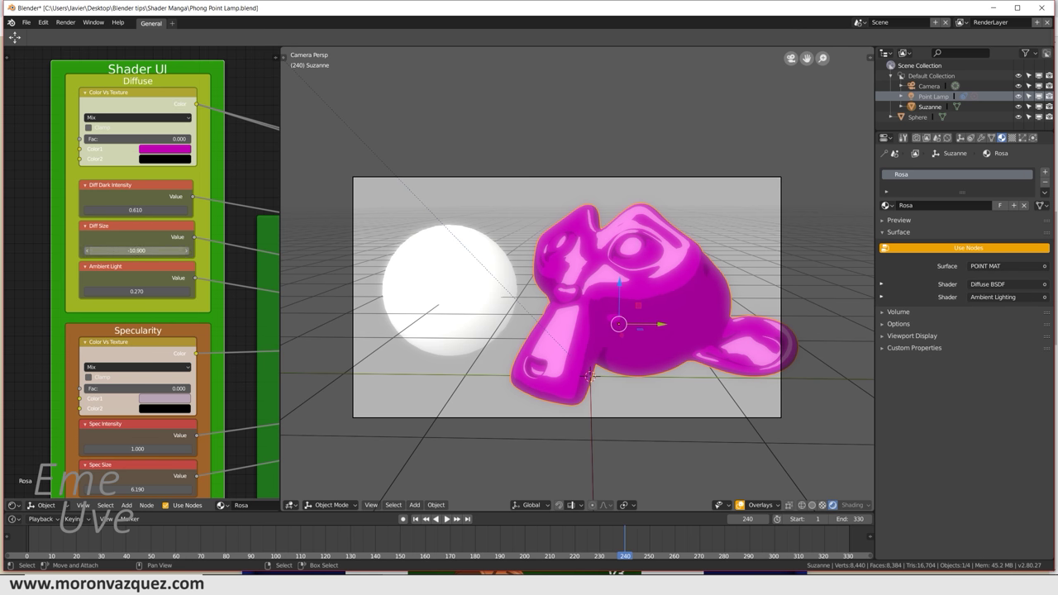
drag(137, 250, 121, 250)
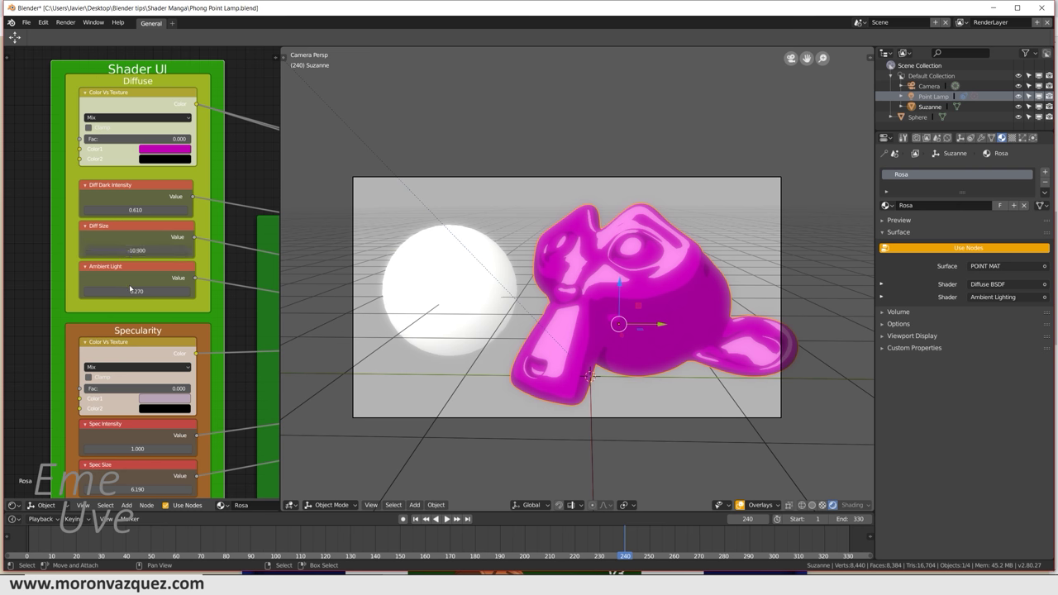
drag(137, 291, 162, 291)
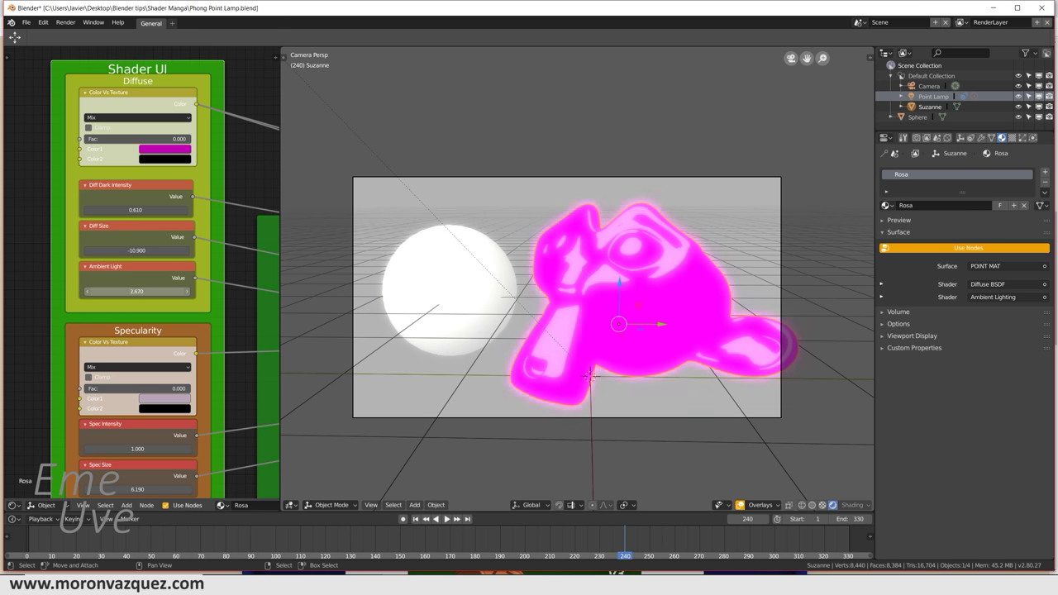
drag(137, 291, 116, 291)
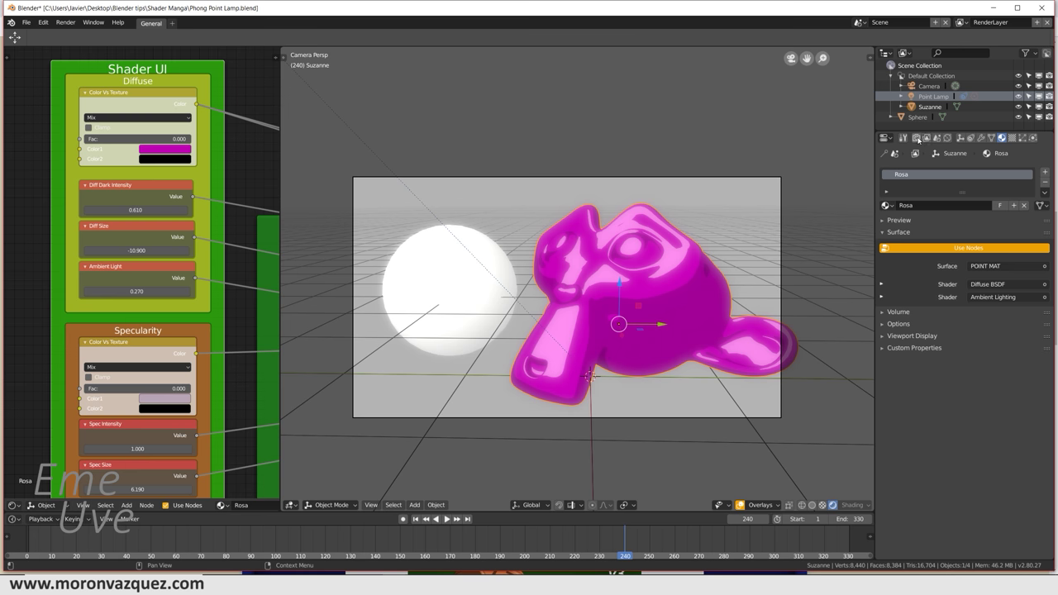
- Select the material-less sphere and open the list of existing materials
click(917, 139)
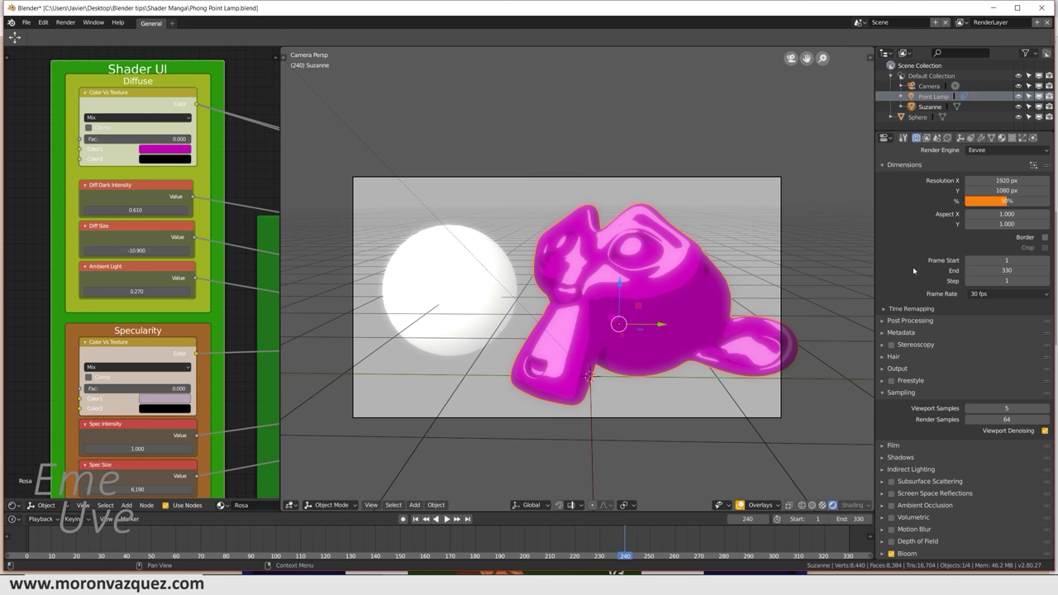
click(1001, 138)
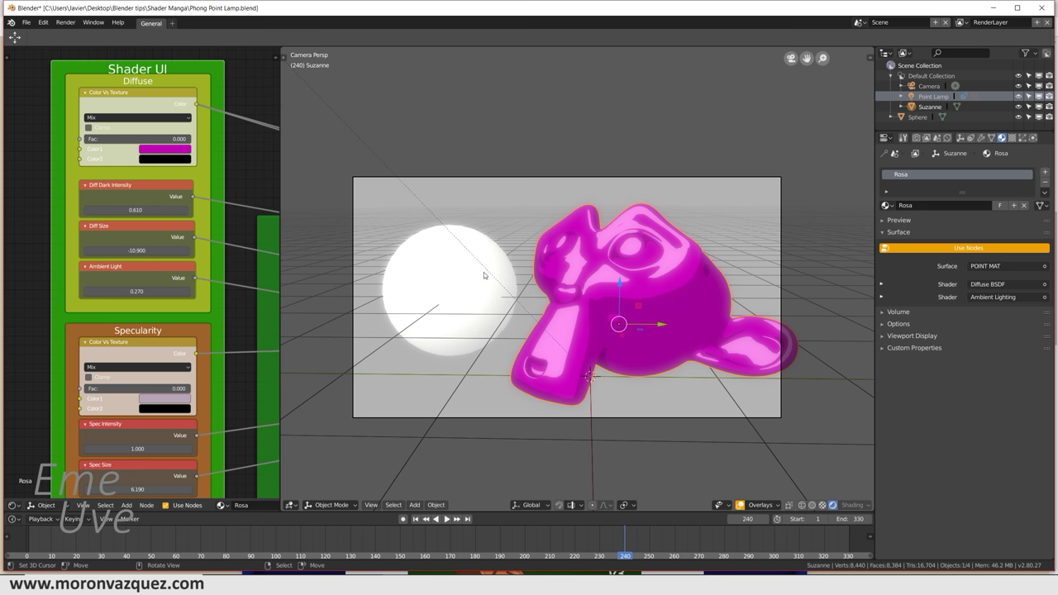
click(443, 272)
click(888, 205)
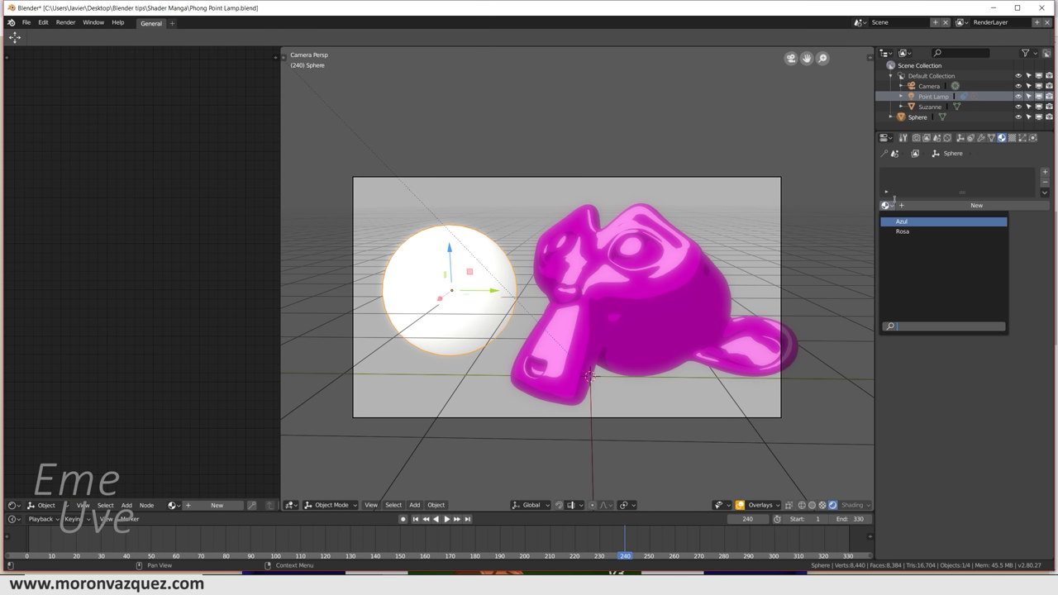
- Assign the Azul material to the sphere and move it to a new spot
click(903, 222)
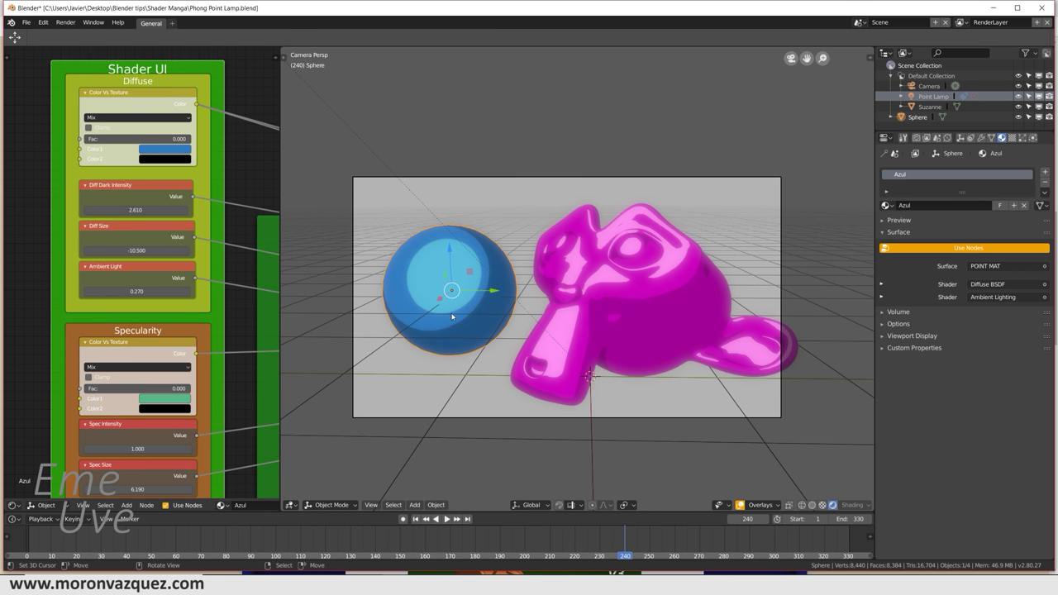
middle_drag(471, 305, 482, 308)
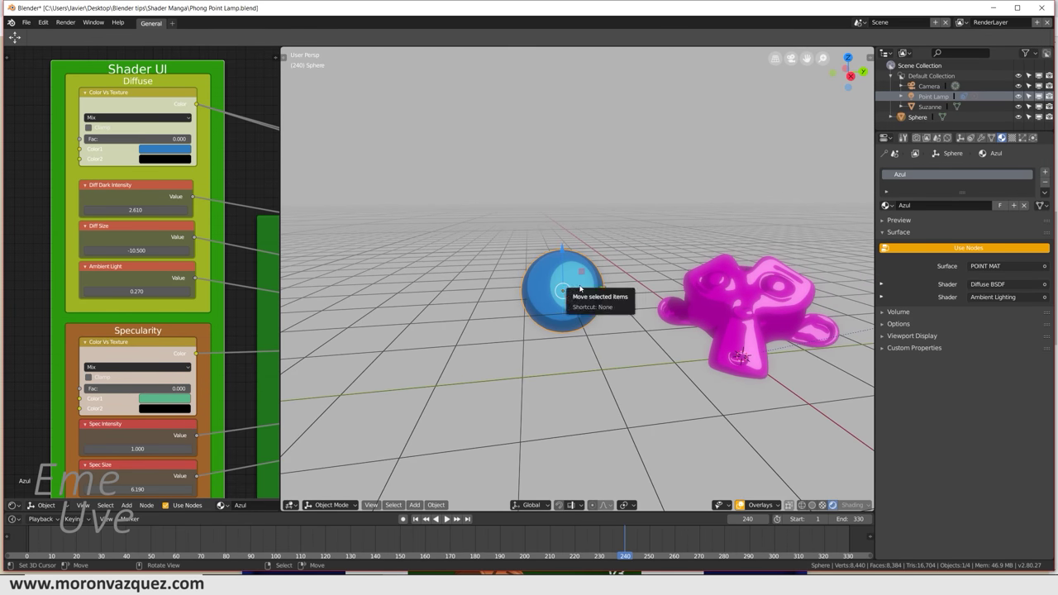
key(g)
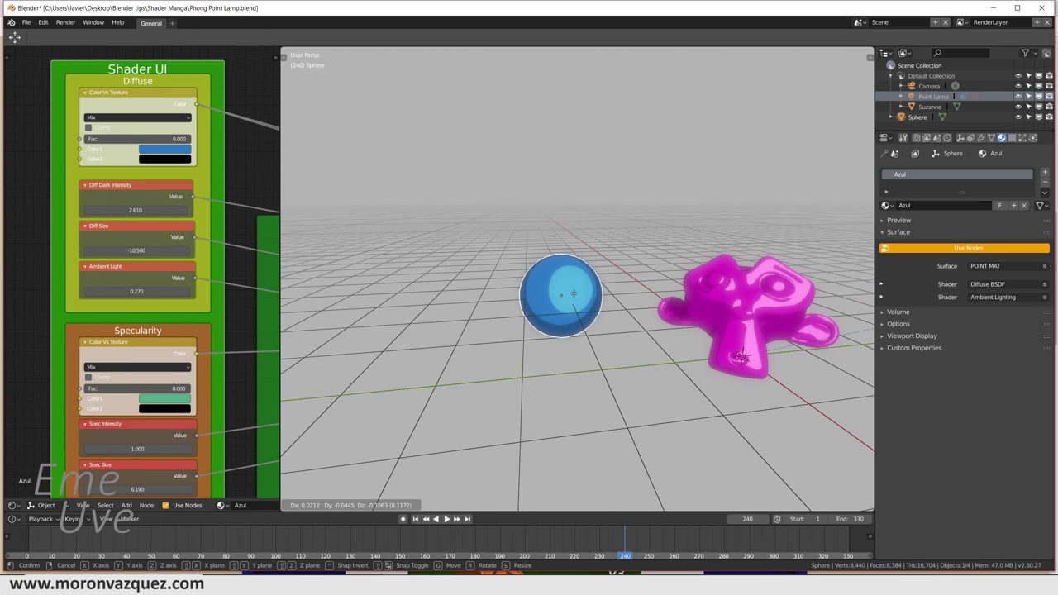
click(582, 295)
- Zoom and orbit in on Suzanne, then enlarge the node editor area
scroll(649, 301, up, 2)
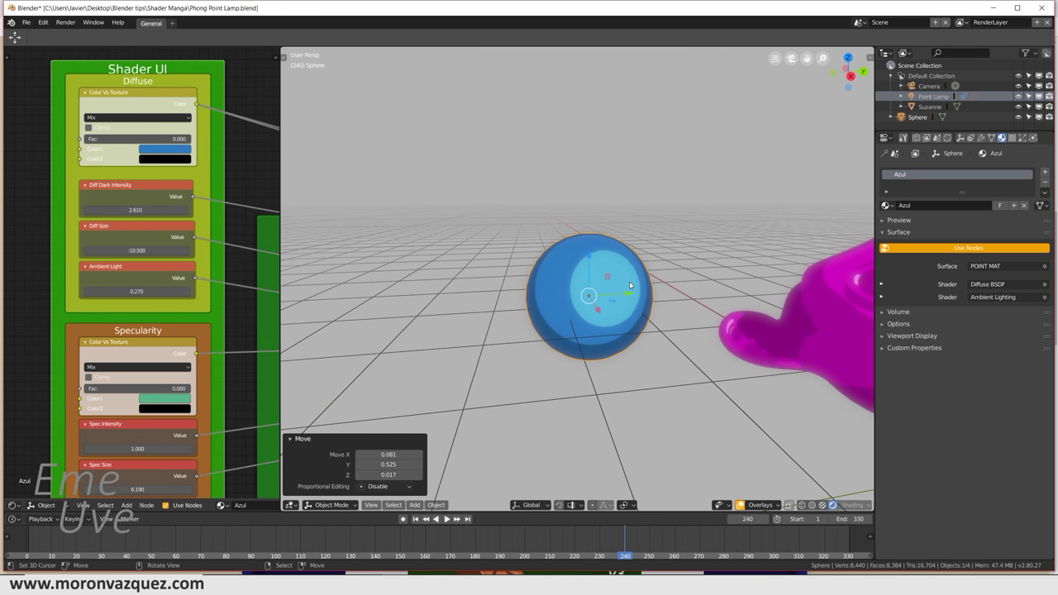
scroll(649, 301, up, 5)
mouse_move(650, 312)
middle_down()
mouse_move(663, 312)
mouse_move(645, 315)
middle_up()
scroll(663, 312, down, 5)
scroll(630, 318, up, 5)
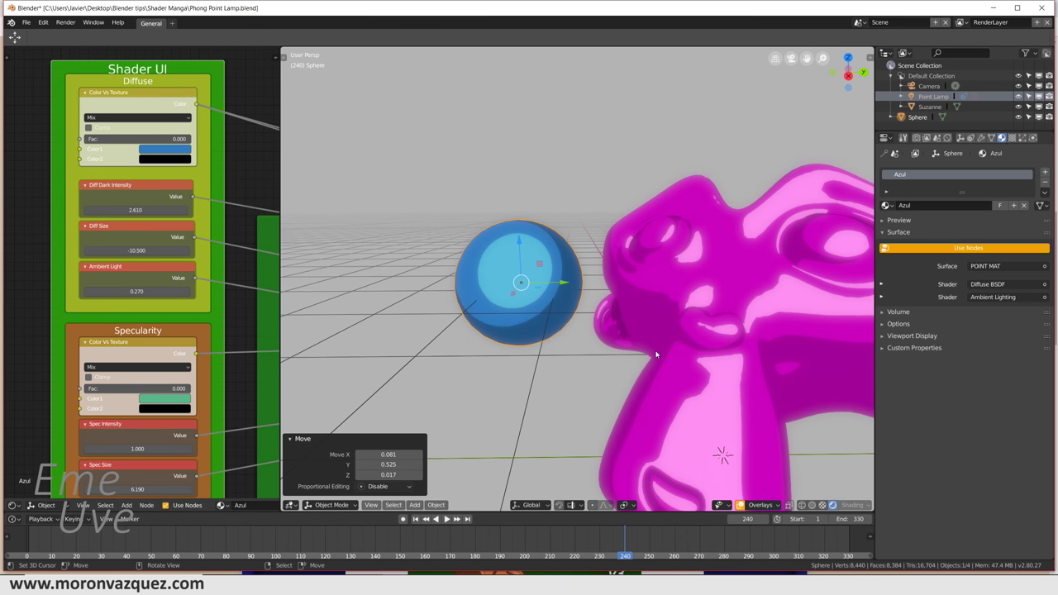
scroll(678, 349, down, 5)
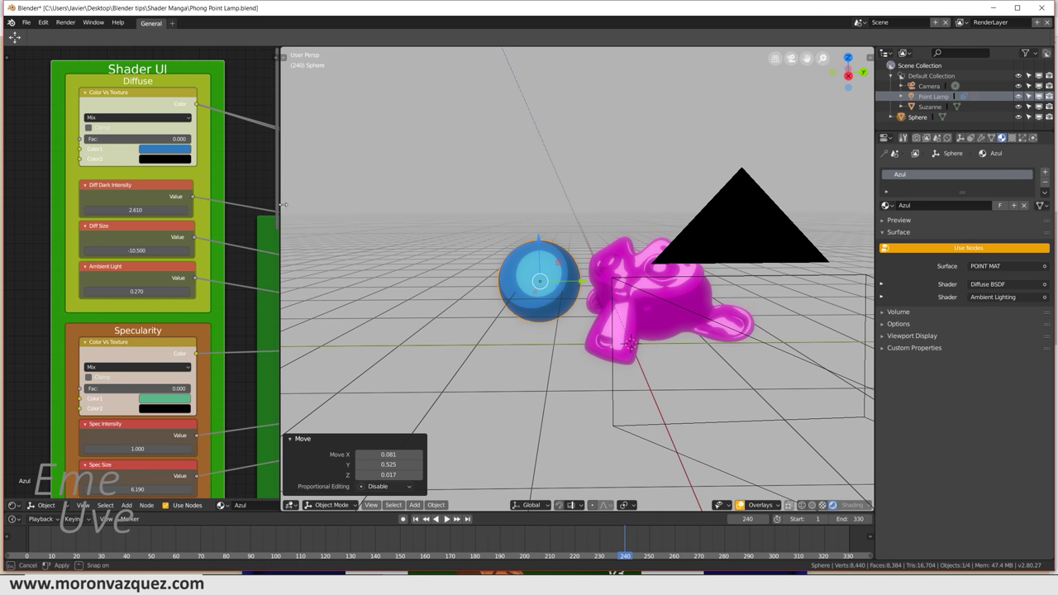
drag(283, 204, 725, 205)
scroll(555, 301, down, 2)
mouse_move(559, 301)
middle_down()
mouse_move(243, 159)
mouse_move(99, 75)
middle_up()
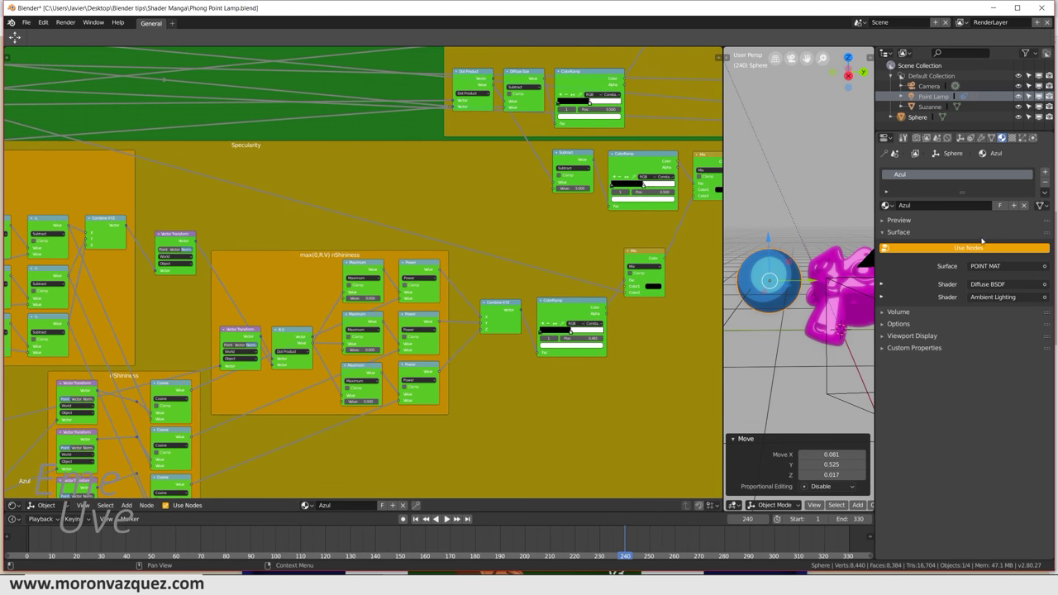
- Pan the node editor to the Shader UI and reflection frames and zoom in
middle_drag(463, 315, 18, 270)
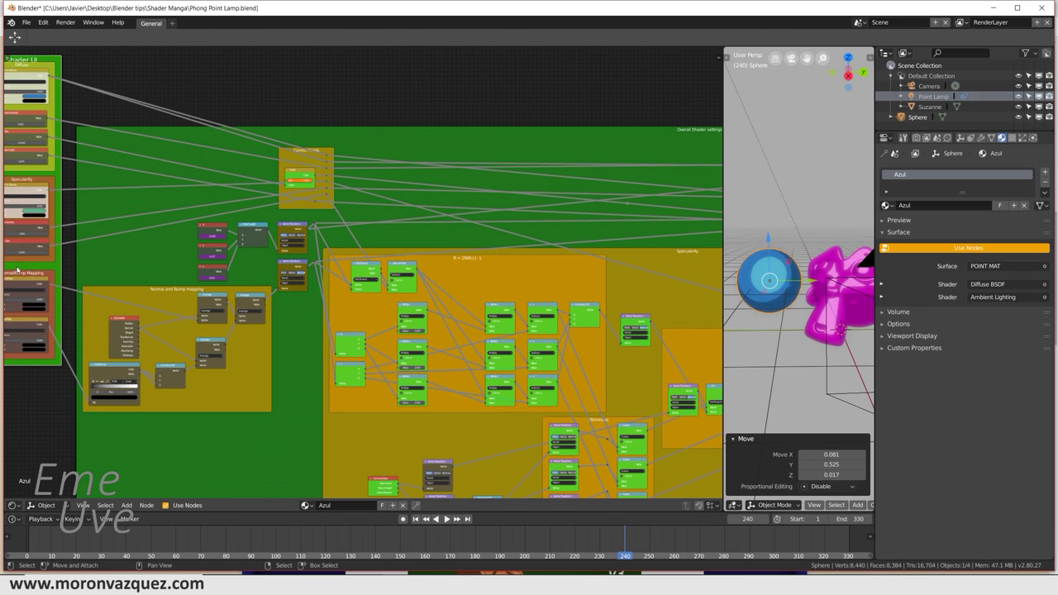
middle_drag(222, 283, 447, 347)
scroll(463, 322, up, 2)
scroll(476, 303, up, 3)
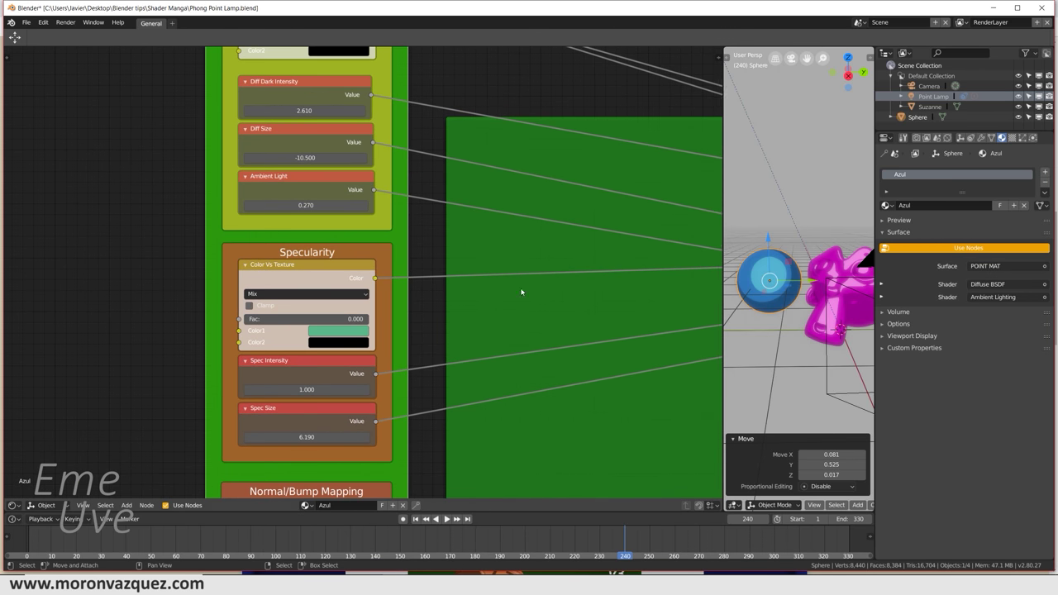
- Shift the sphere further left, widen the 3D view again, and bring dragon.blend forward
key(g)
click(726, 231)
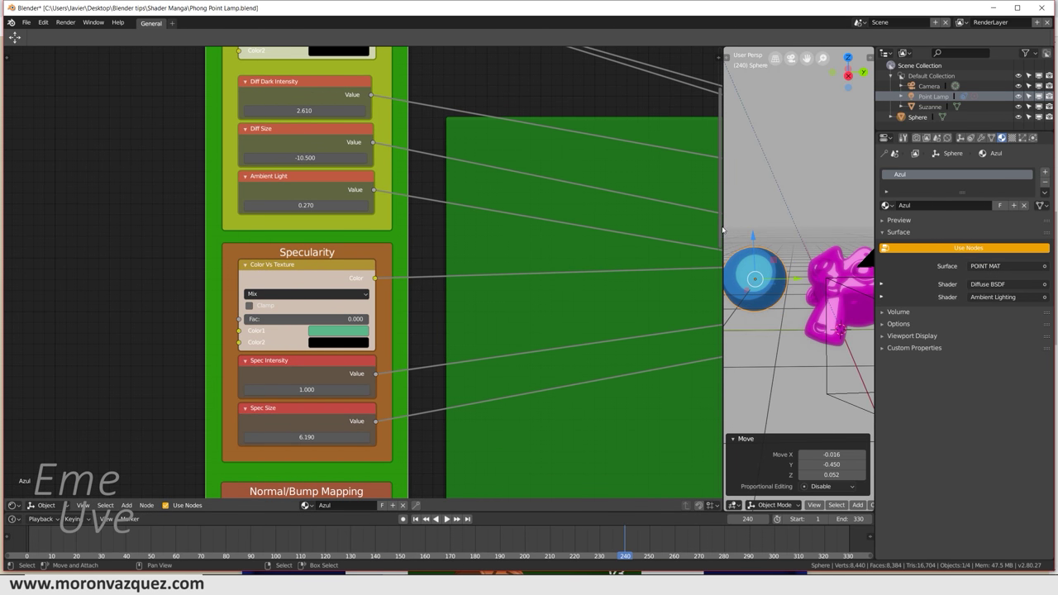
drag(721, 227, 302, 253)
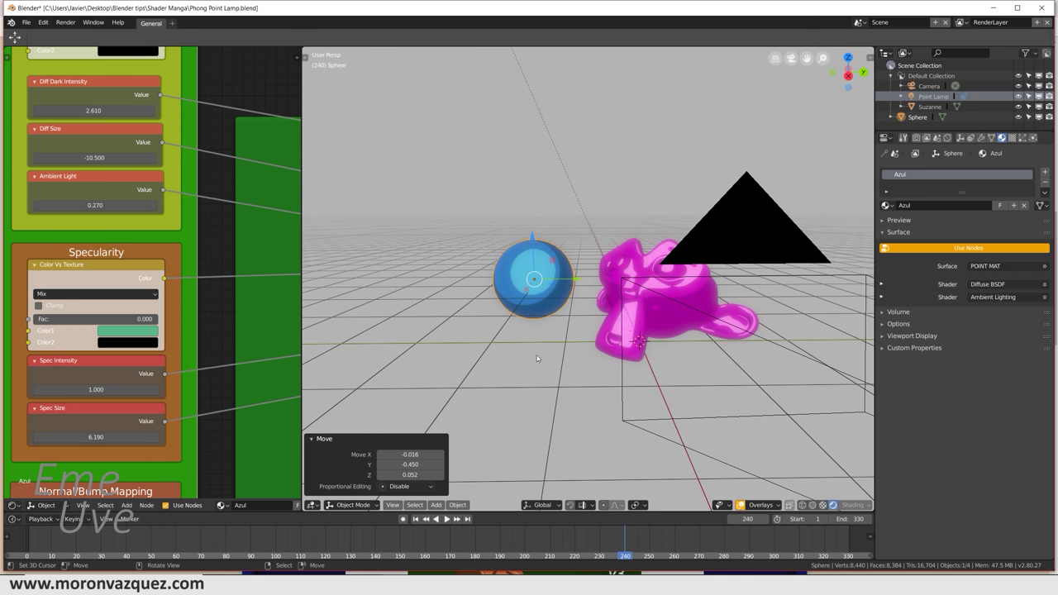
click(339, 538)
- Play the green toon-shaded dragon animation in the dragon.blend scene
key(space)
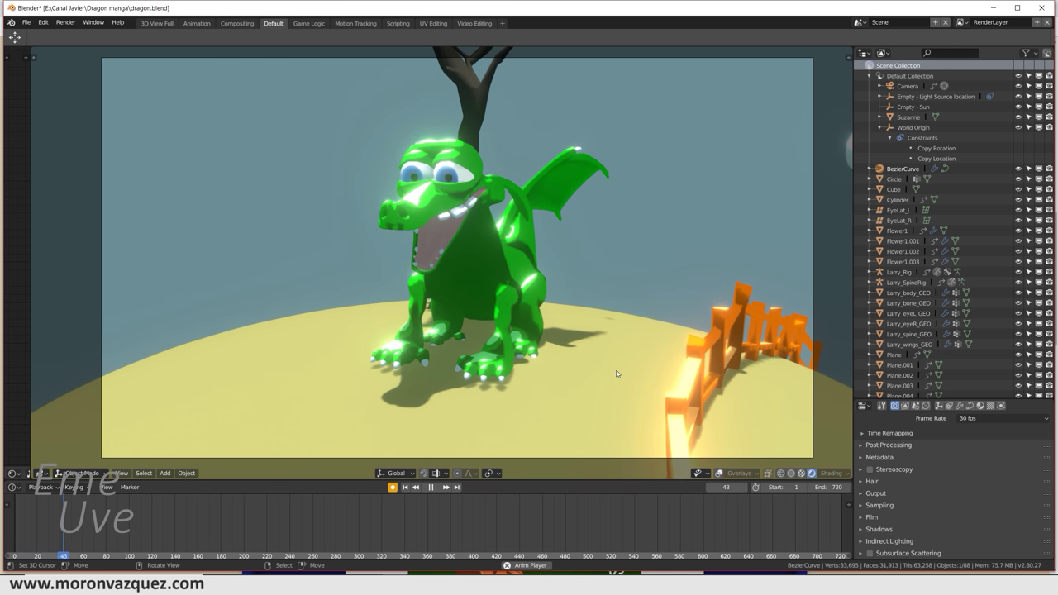